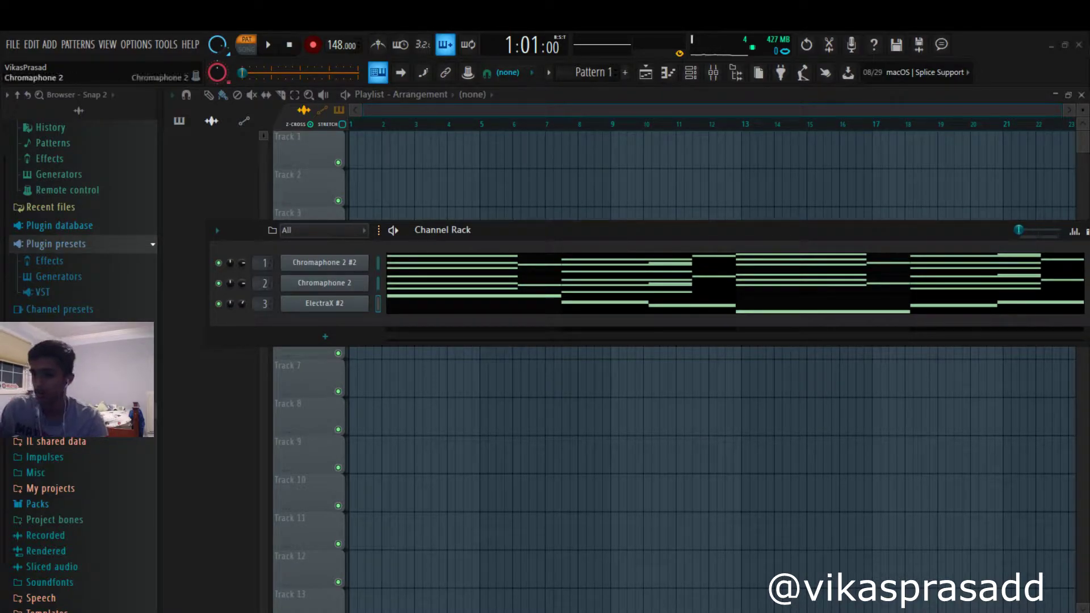
# Step: Review the chord notes of the Chromaphone 2 #2 channel in the piano roll, then close it
pyautogui.click(395, 262)
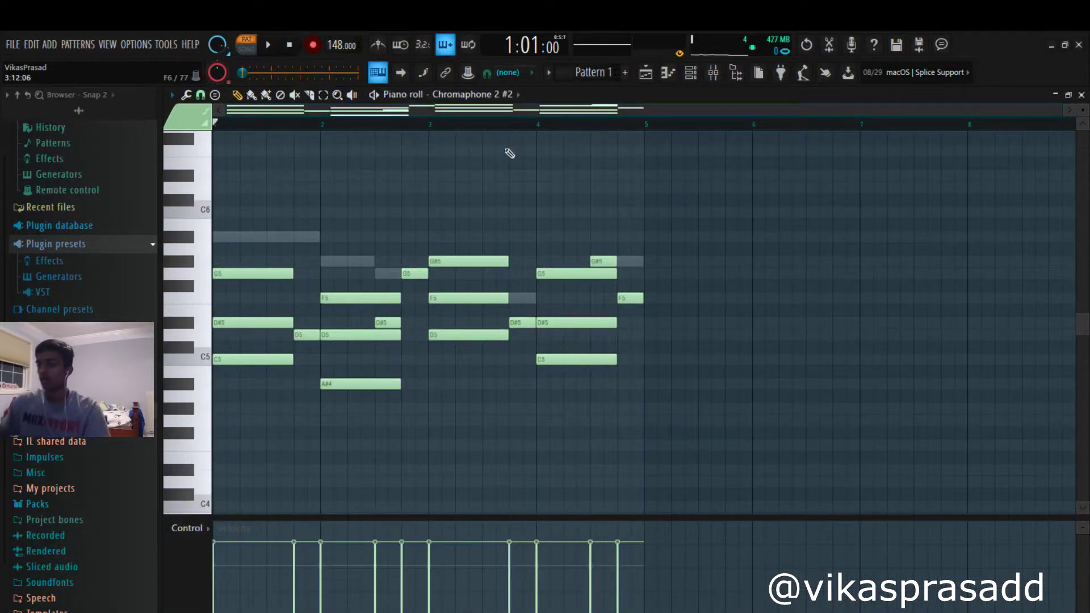
pyautogui.scroll(-5, 591, 215)
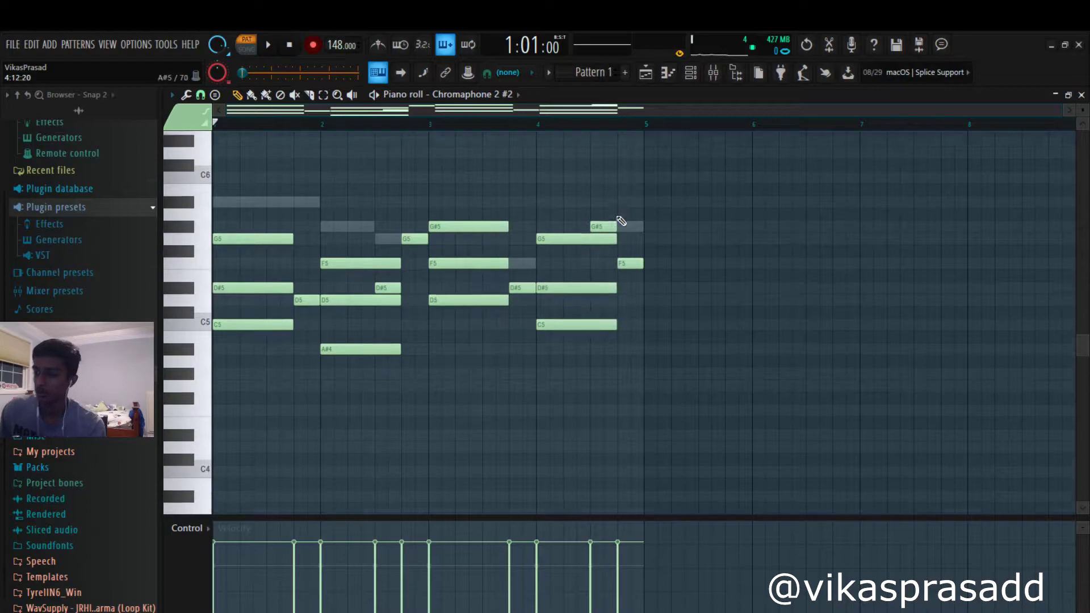
pyautogui.scroll(6, 389, 214)
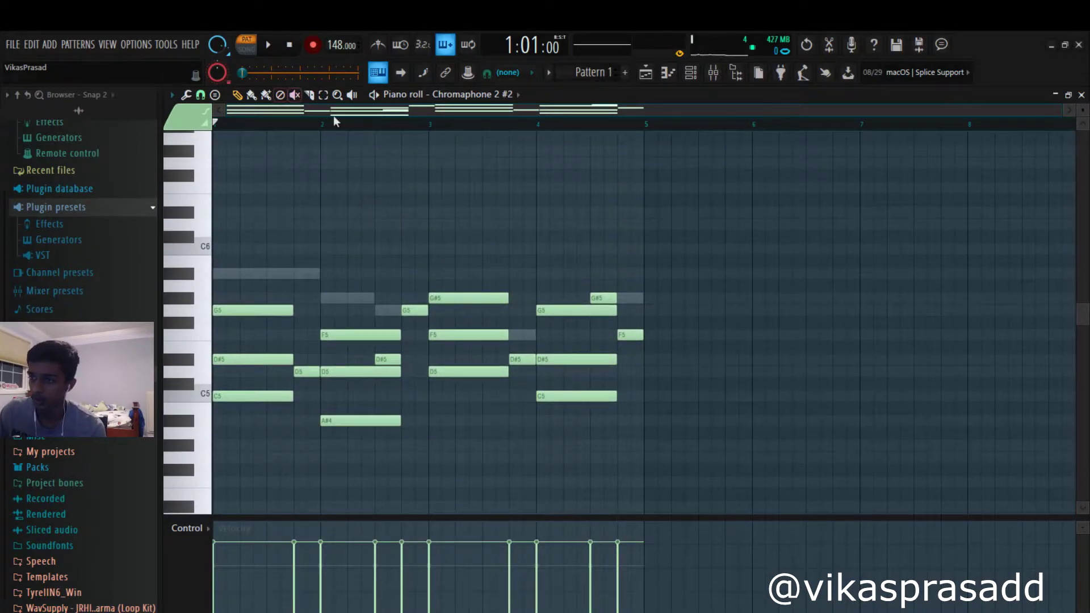
pyautogui.scroll(-6, 555, 214)
pyautogui.scroll(5, 440, 191)
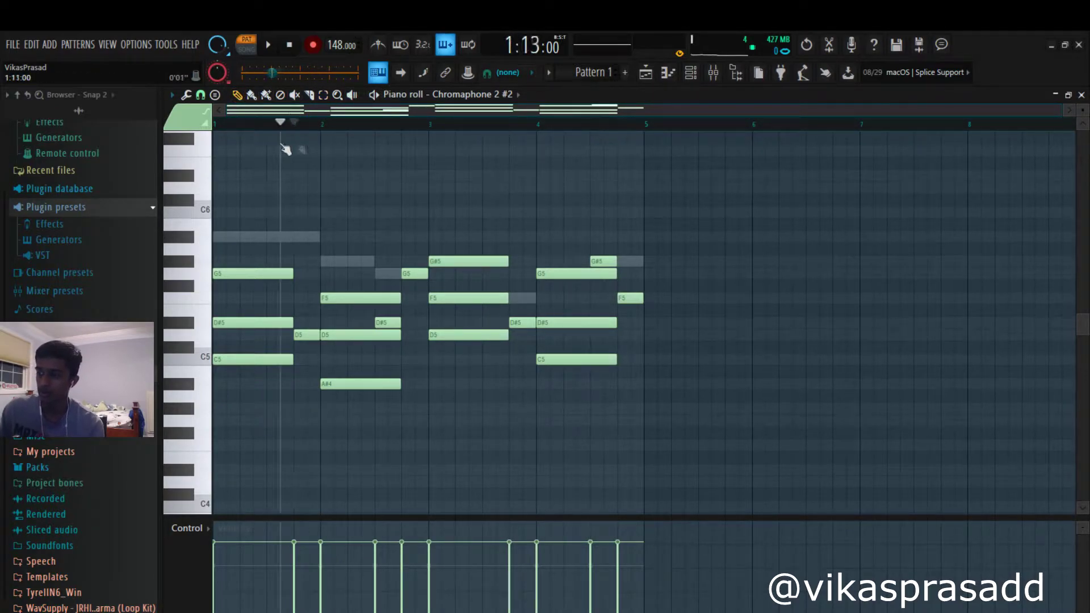
pyautogui.click(1080, 98)
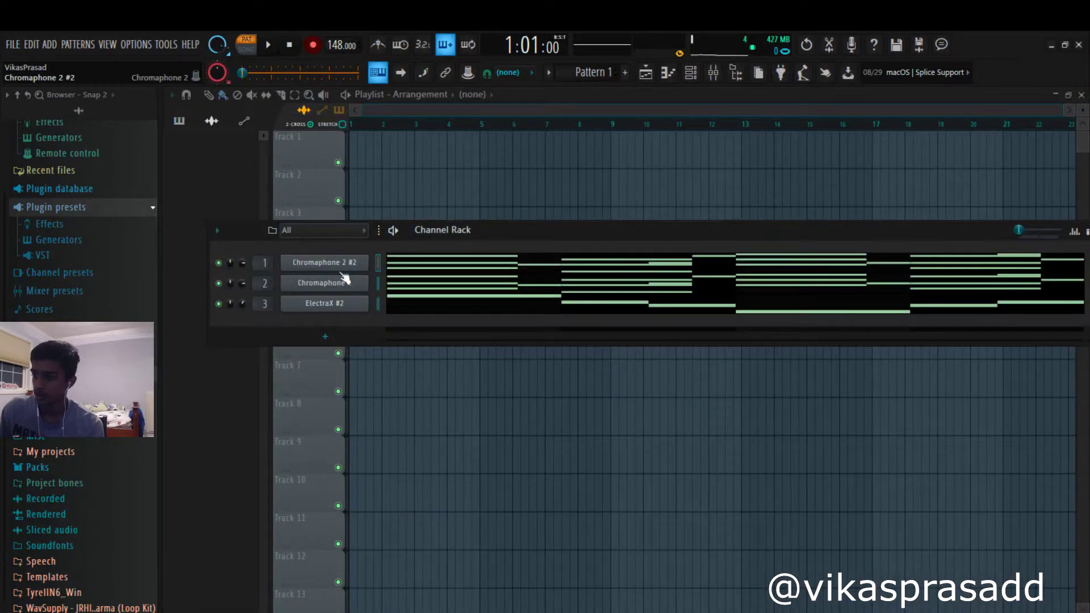
# Step: Check the ElectraX #2 preset and melody notes, then play back the whole pattern
pyautogui.click(341, 308)
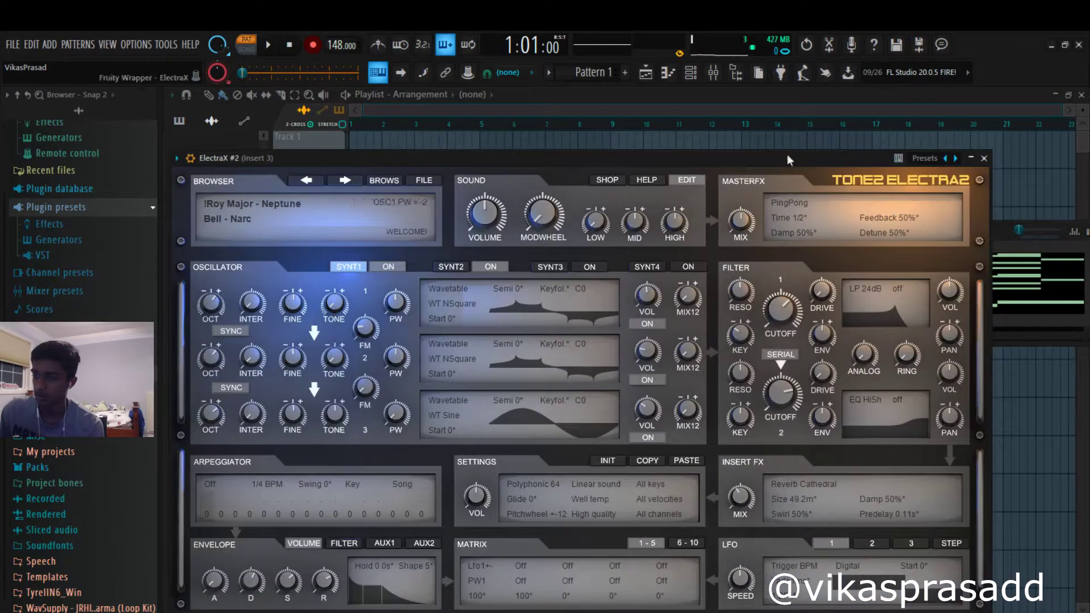
pyautogui.click(982, 154)
pyautogui.click(400, 301)
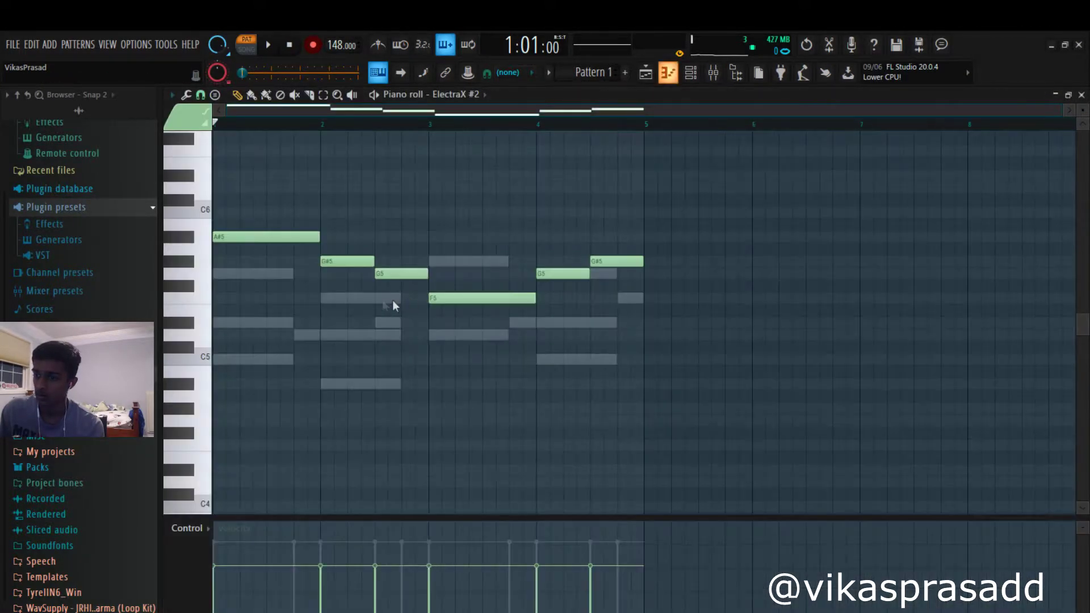
pyautogui.click(1081, 95)
pyautogui.click(265, 45)
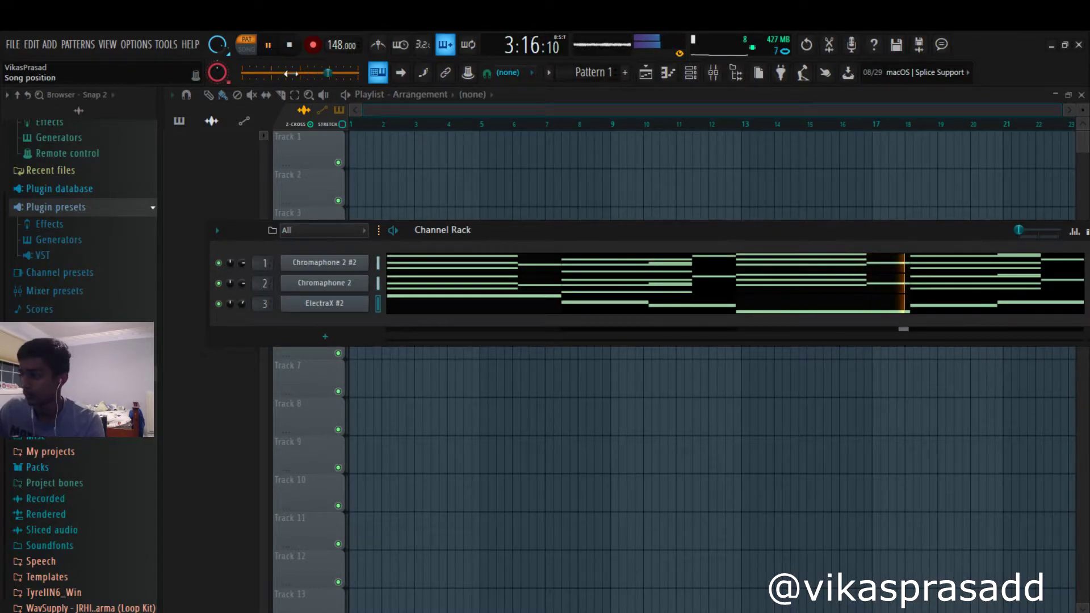
pyautogui.click(289, 45)
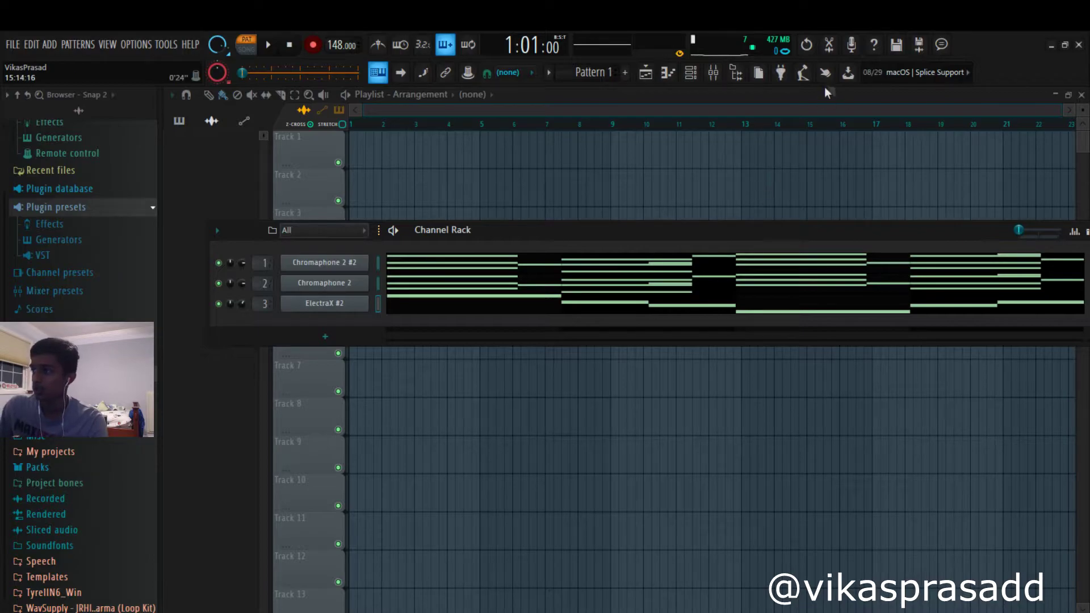
# Step: Record one full pass of the pattern into Edison on the master, with recording set to start on play
pyautogui.click(829, 44)
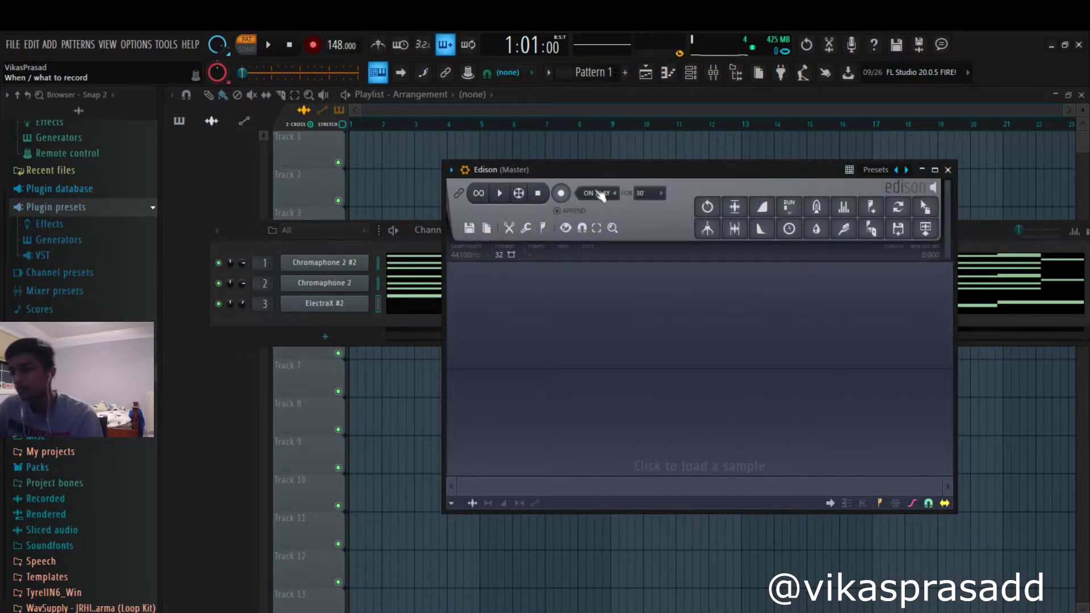
pyautogui.click(560, 194)
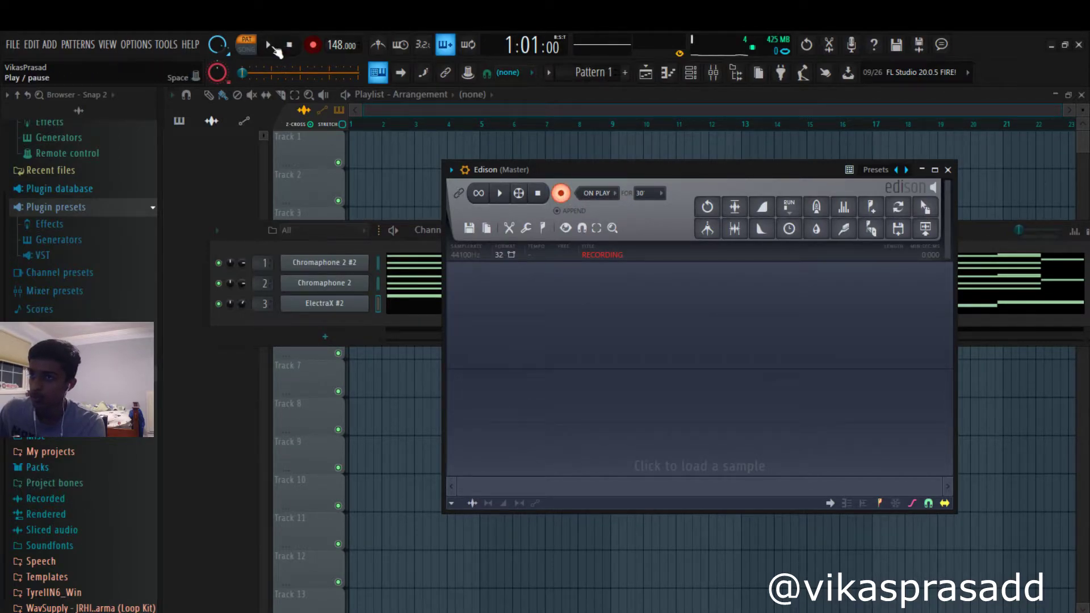
pyautogui.click(271, 47)
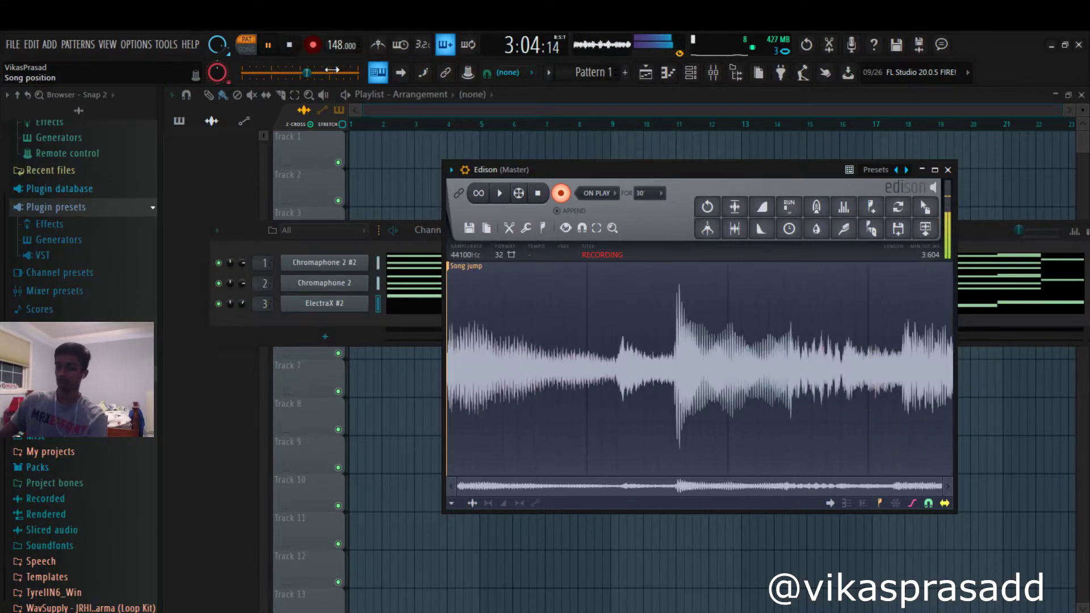
pyautogui.click(541, 193)
pyautogui.click(290, 47)
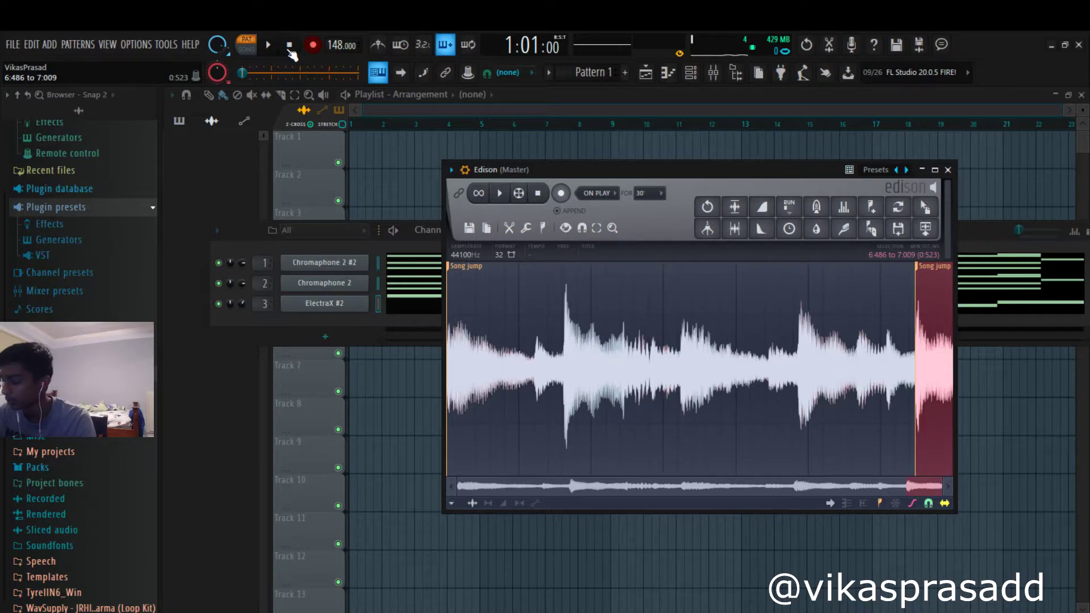
# Step: Delete the repeated section after the loop point in Edison and place the trimmed recording at the start of playlist Track 1
pyautogui.press('Delete')
pyautogui.moveTo(925, 207); pyautogui.dragTo(399, 147)
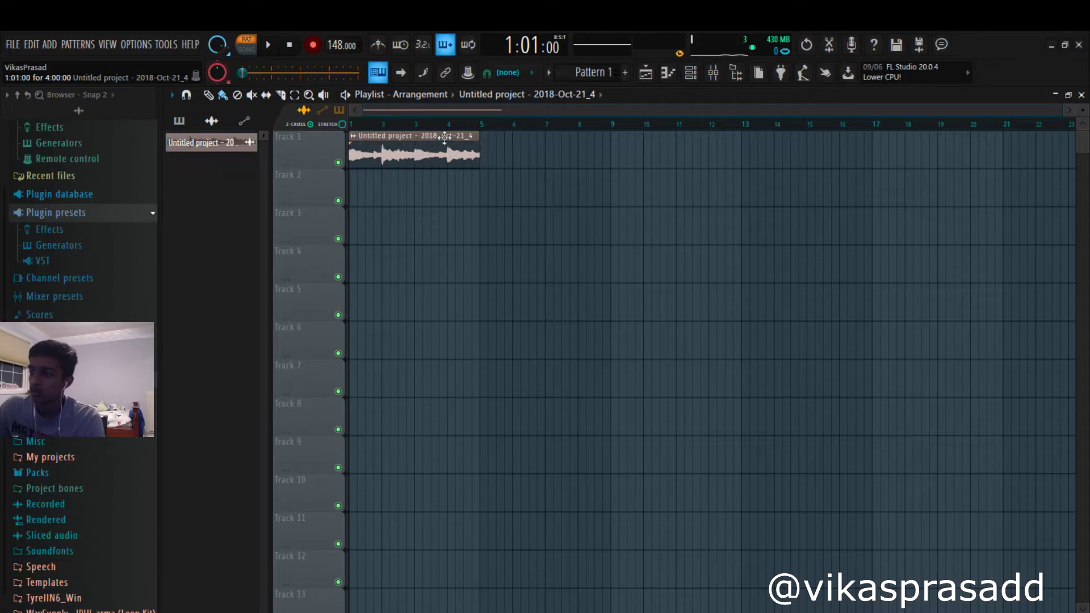
# Step: Show all channels in the Channel Rack and add a Fruity Slicer channel
pyautogui.click(690, 74)
pyautogui.click(347, 231)
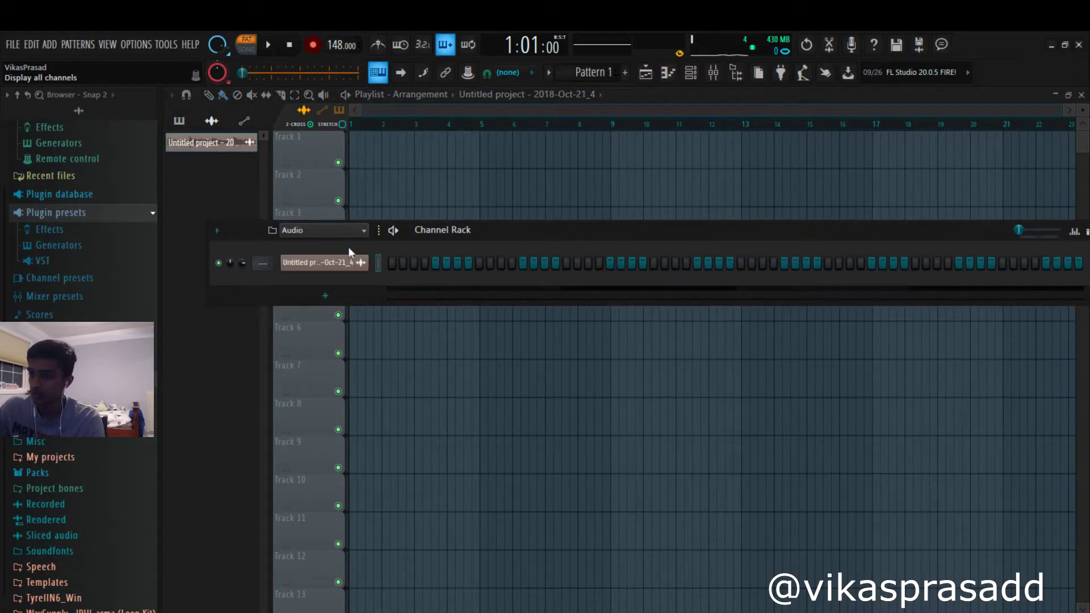
pyautogui.click(348, 247)
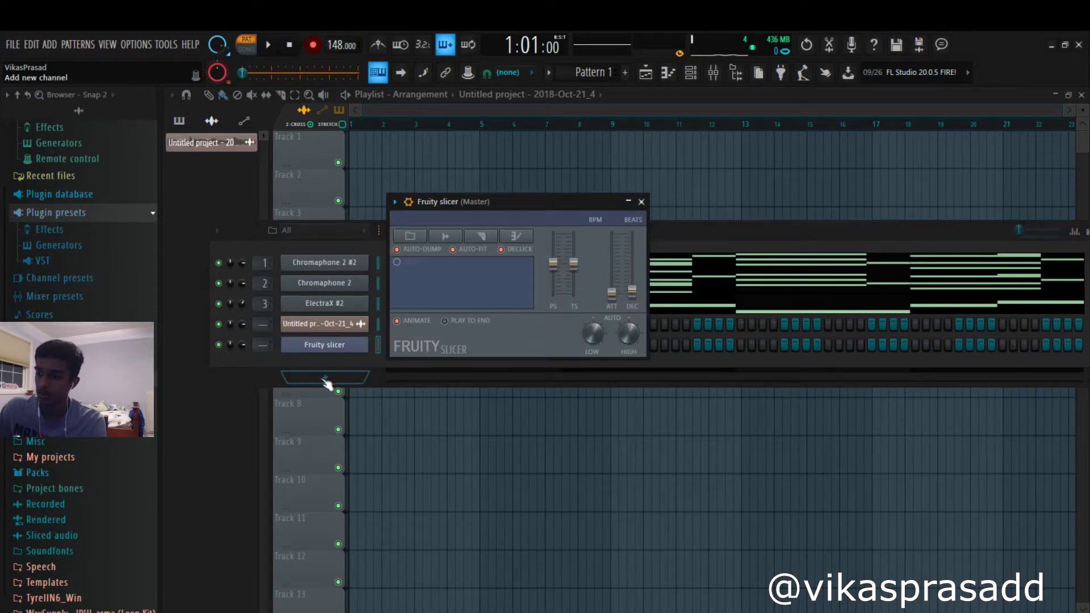
pyautogui.click(642, 203)
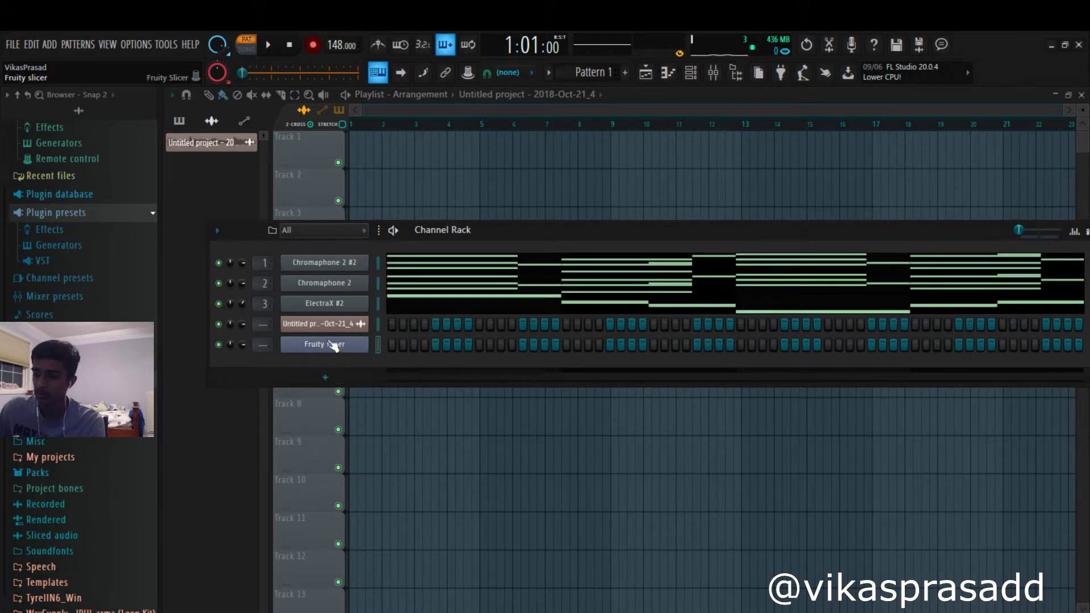
# Step: Load the recorded audio sample from its channel into the Fruity Slicer channel
pyautogui.click(318, 324)
pyautogui.moveTo(439, 193); pyautogui.dragTo(909, 95)
pyautogui.moveTo(692, 355); pyautogui.dragTo(327, 348)
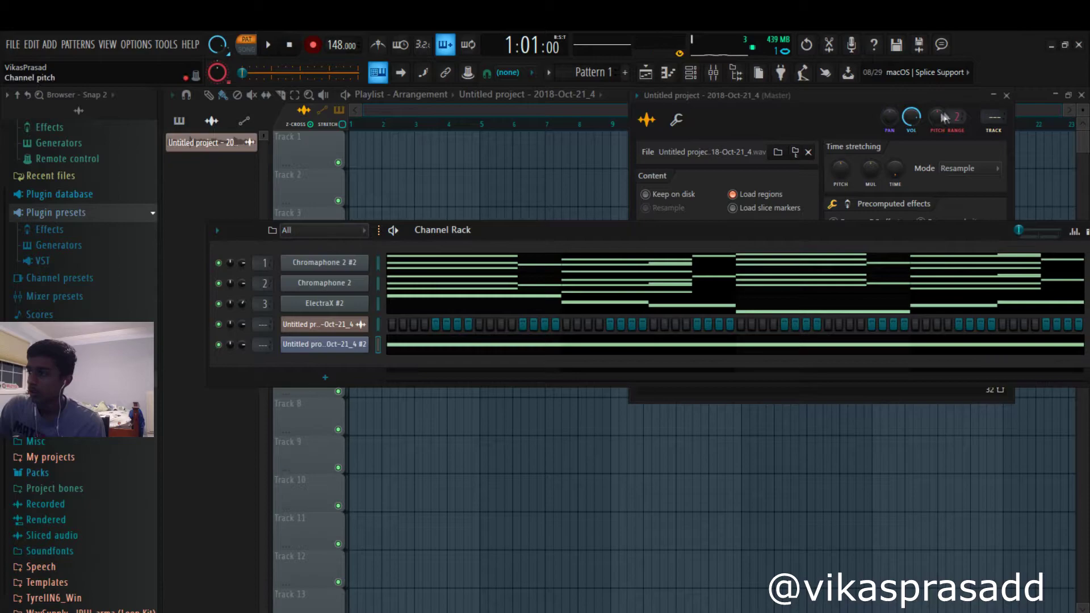
# Step: Mute every channel except the slicer and cut the recording in Fruity Slicer into beat slices
pyautogui.moveTo(224, 310); pyautogui.dragTo(220, 265)
pyautogui.click(327, 345)
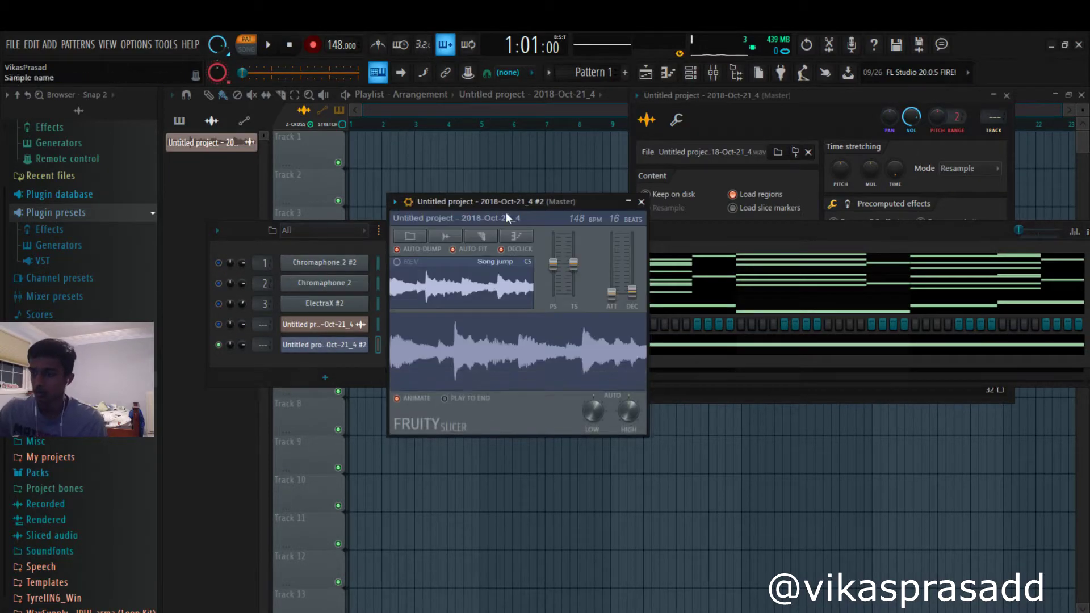
pyautogui.click(395, 202)
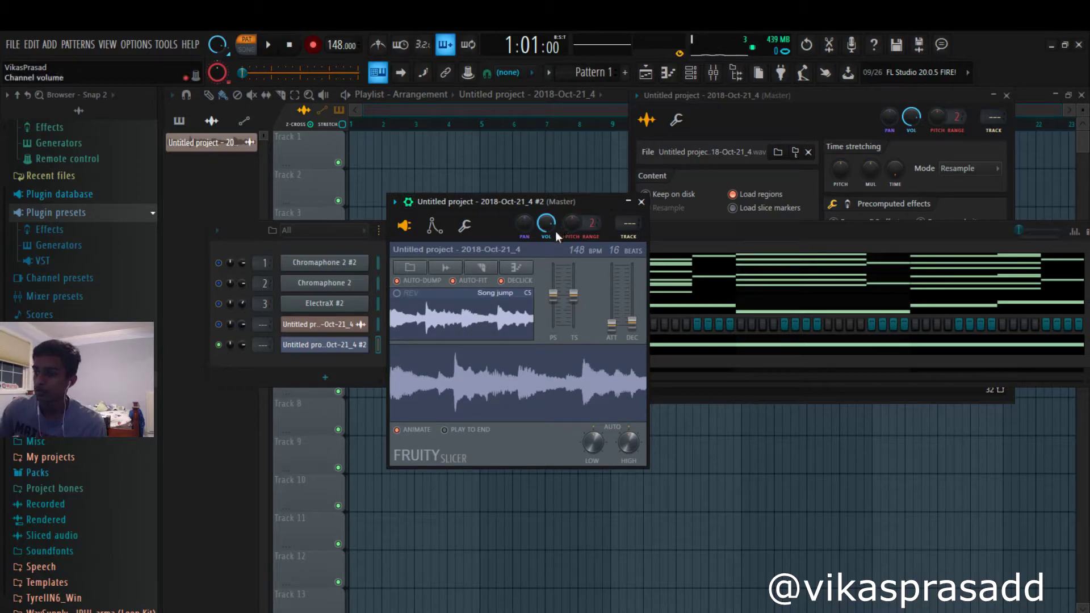
pyautogui.scroll(4, 556, 230)
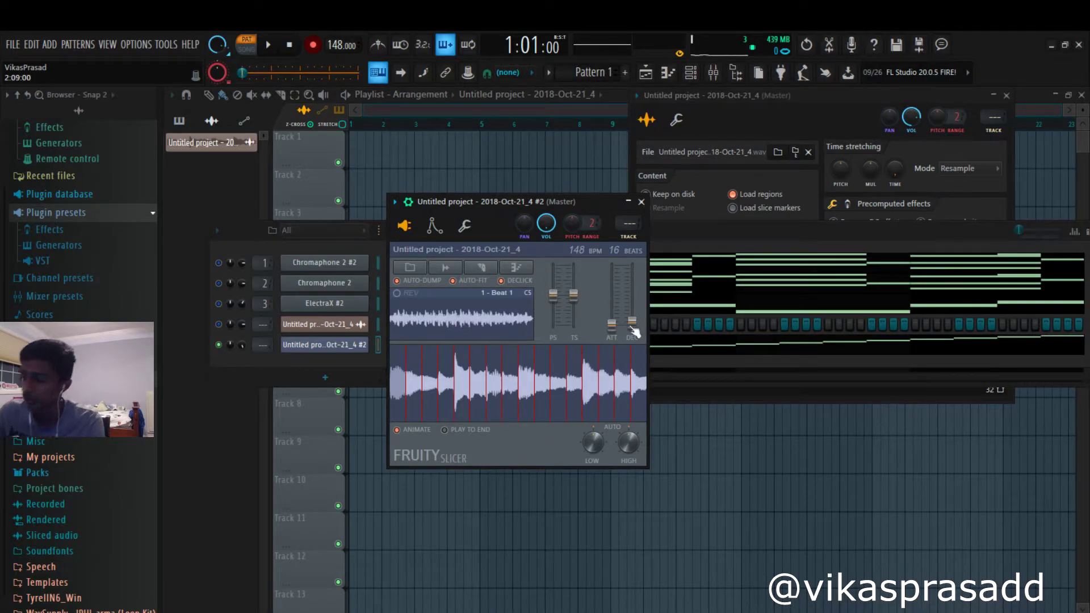
# Step: Raise the slices' attack moderately and the decay slightly in Fruity Slicer, and listen to the sliced loop
pyautogui.moveTo(612, 332); pyautogui.dragTo(612, 331)
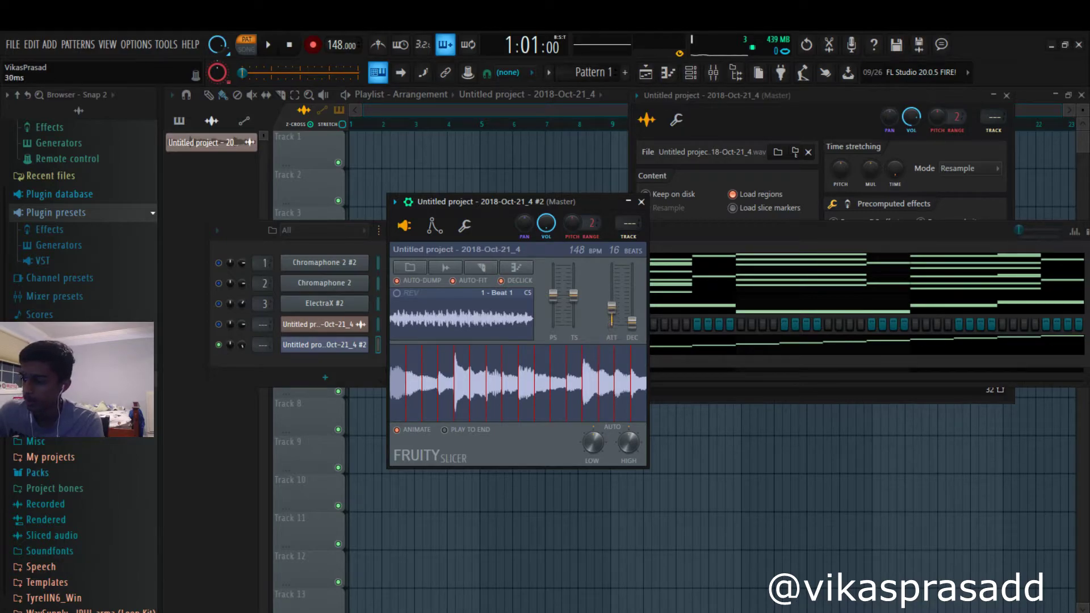
pyautogui.moveTo(632, 323); pyautogui.dragTo(632, 318)
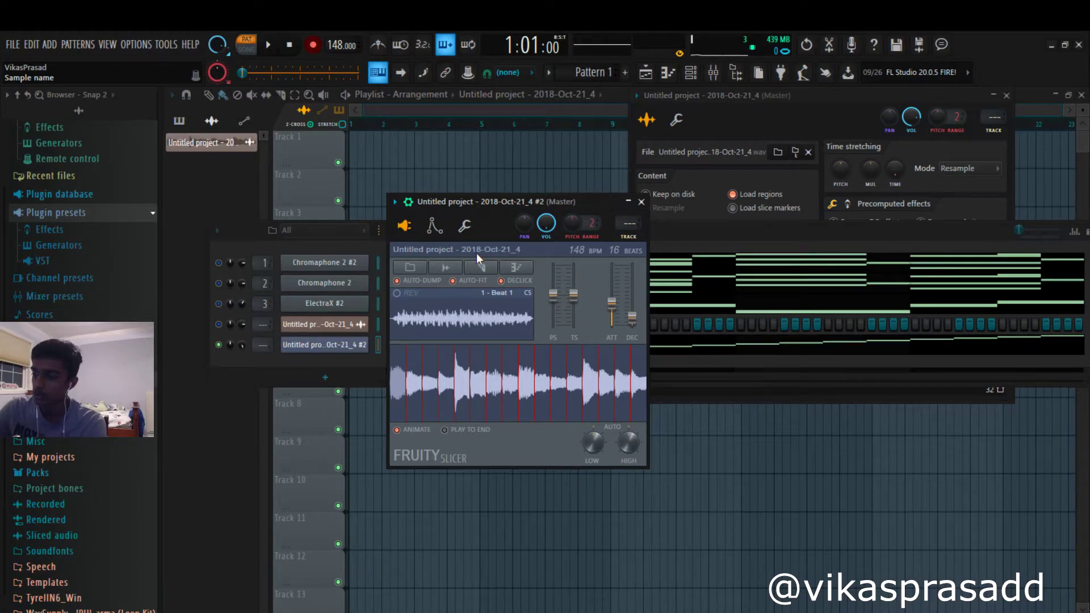
pyautogui.press('space')
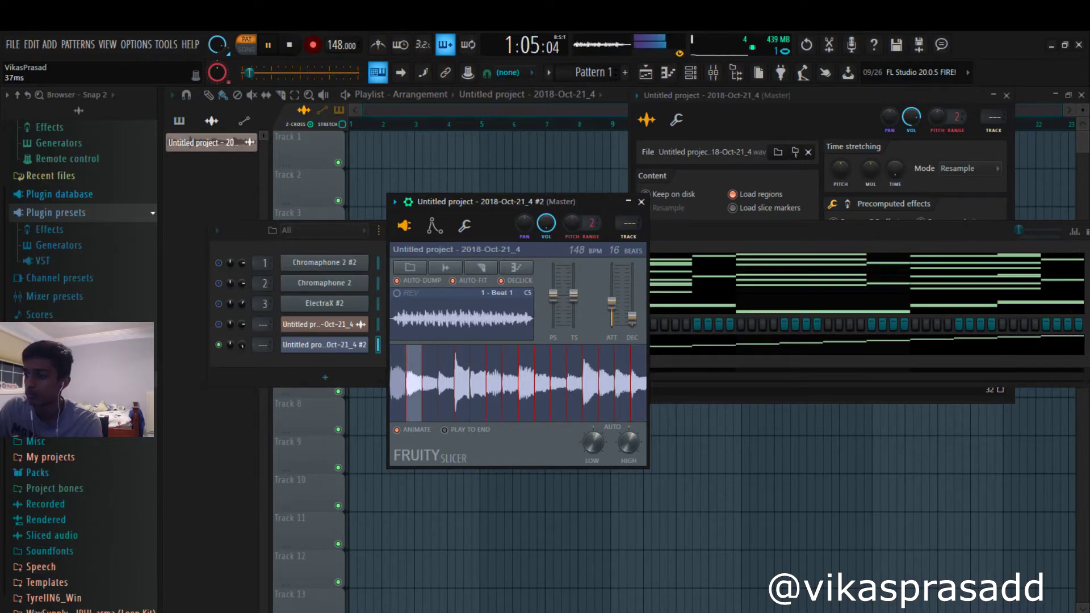
pyautogui.click(289, 44)
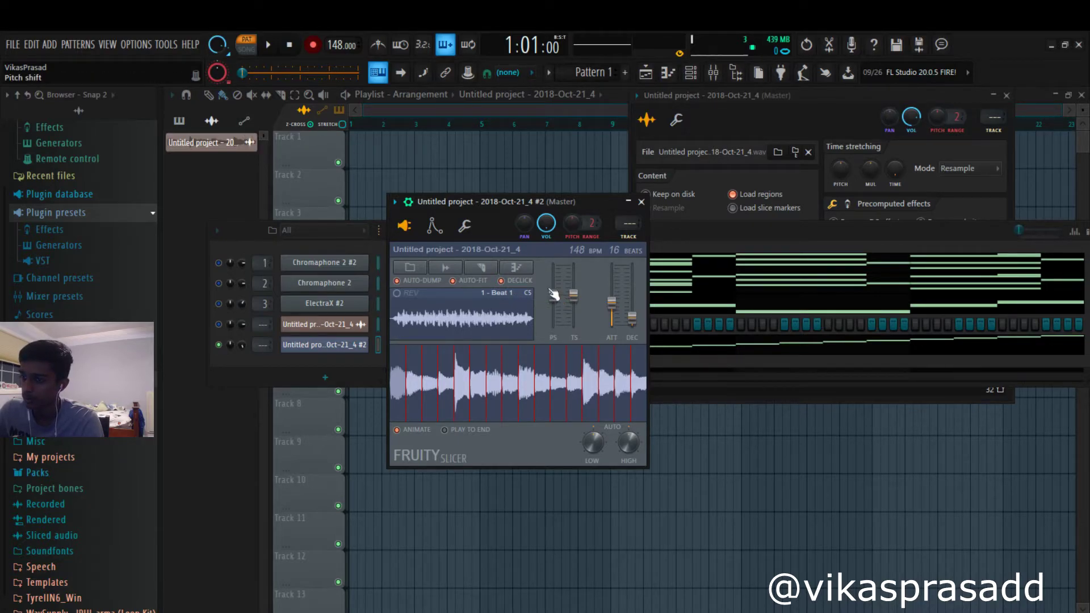
# Step: Try higher and lower pitch shifts on the sliced loop during playback and leave it pitched below the original
pyautogui.click(268, 45)
pyautogui.moveTo(554, 296); pyautogui.dragTo(553, 299)
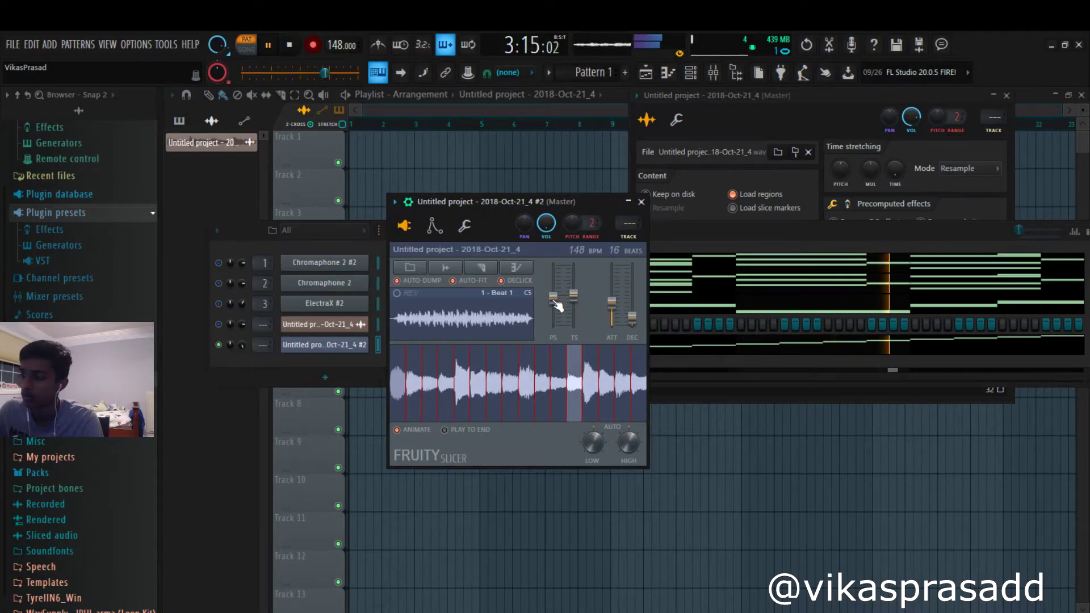
pyautogui.moveTo(553, 302); pyautogui.dragTo(553, 292)
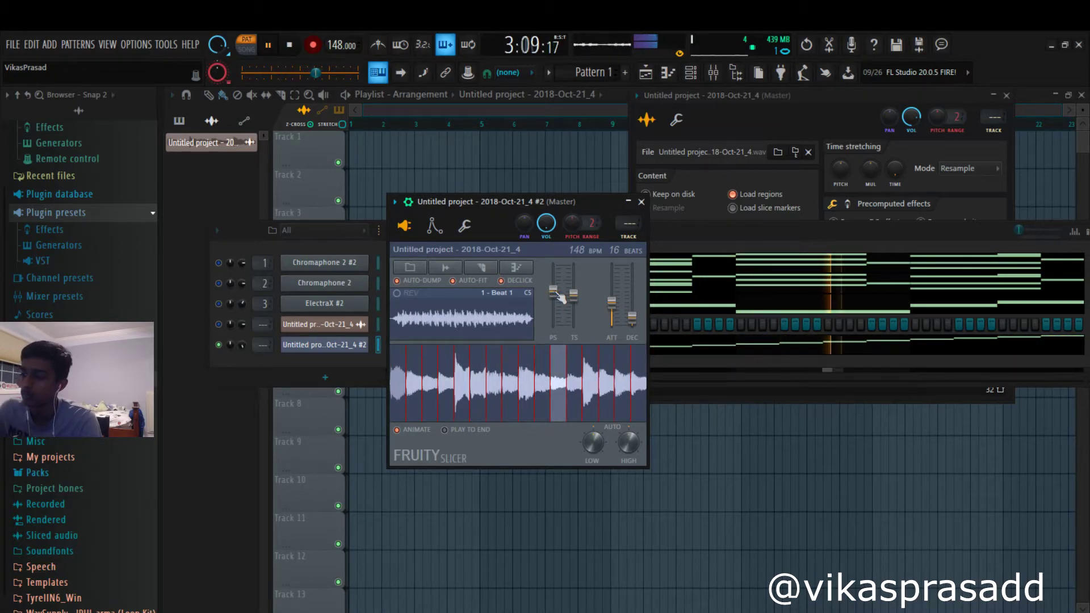
pyautogui.moveTo(555, 294); pyautogui.dragTo(553, 305)
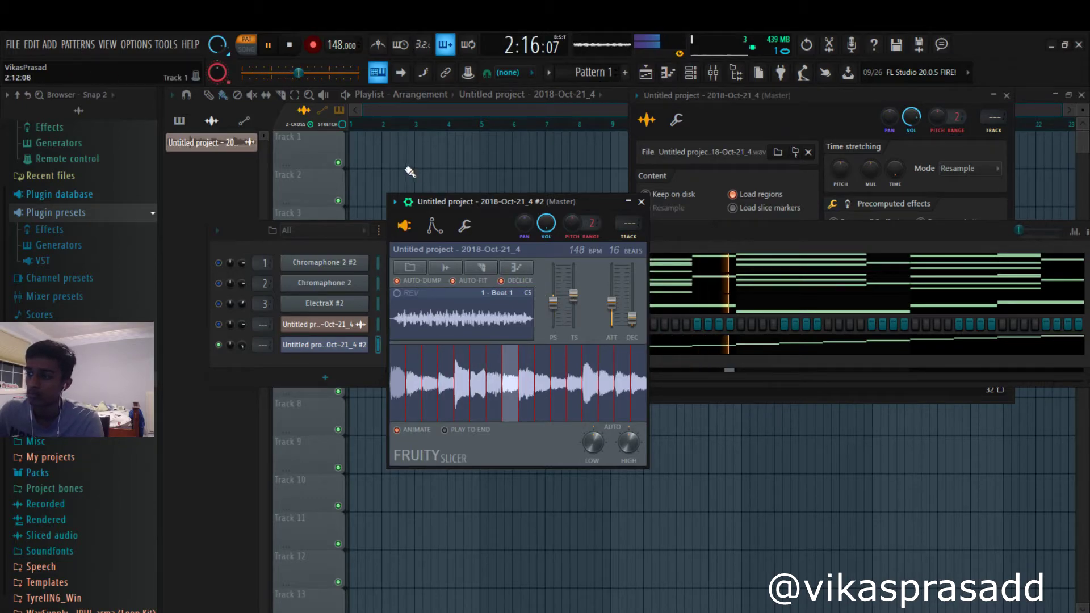
pyautogui.click(289, 45)
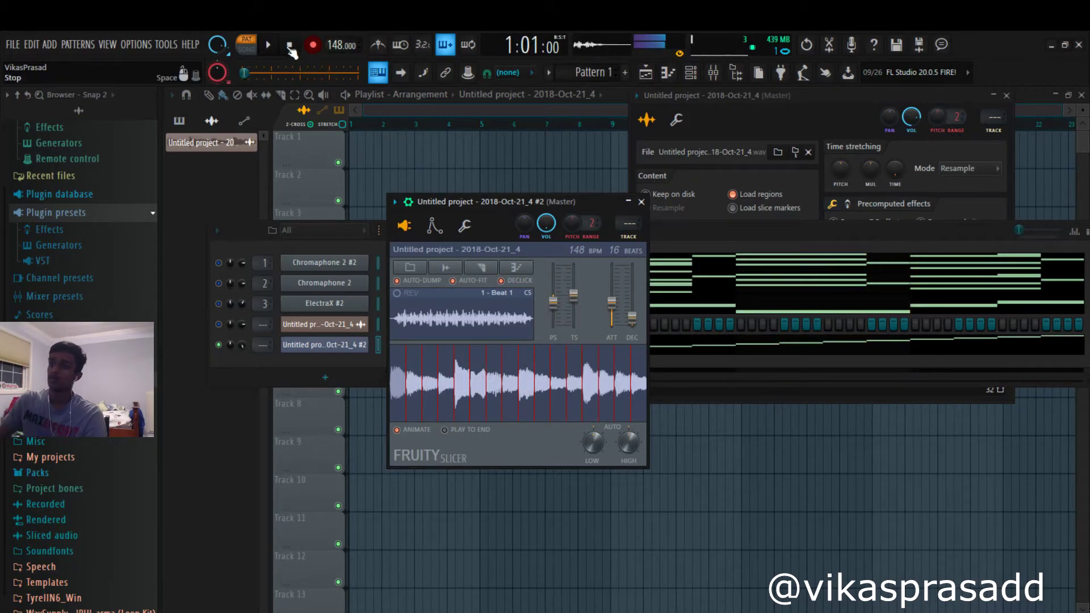
# Step: Set the project tempo to 154 BPM, fine-tune the slicer's pitch shift during playback, and close the slicer
pyautogui.scroll(4, 338, 46)
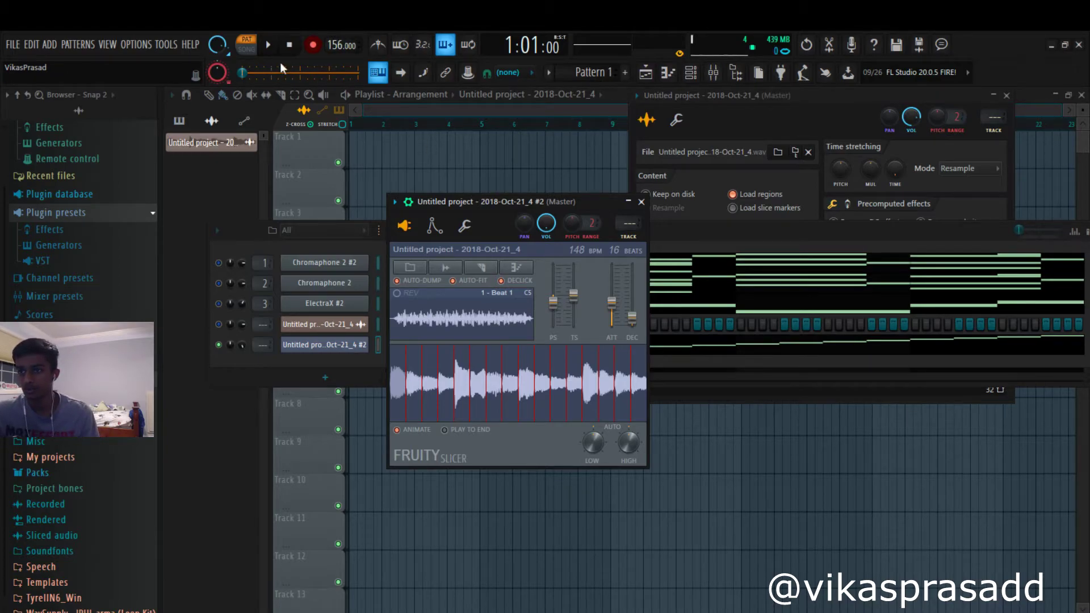
pyautogui.click(268, 45)
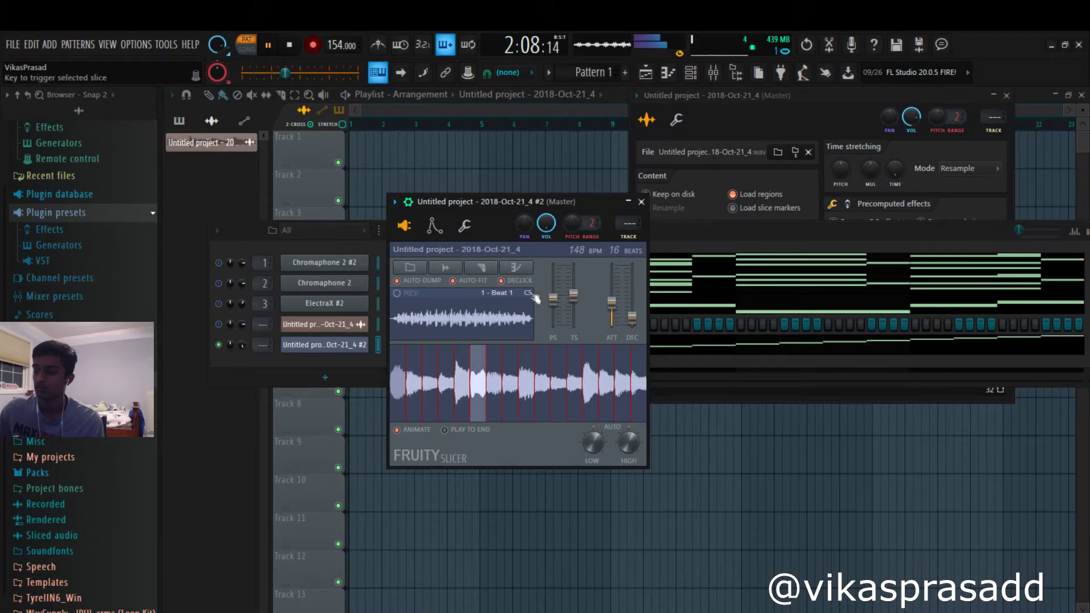
pyautogui.click(289, 46)
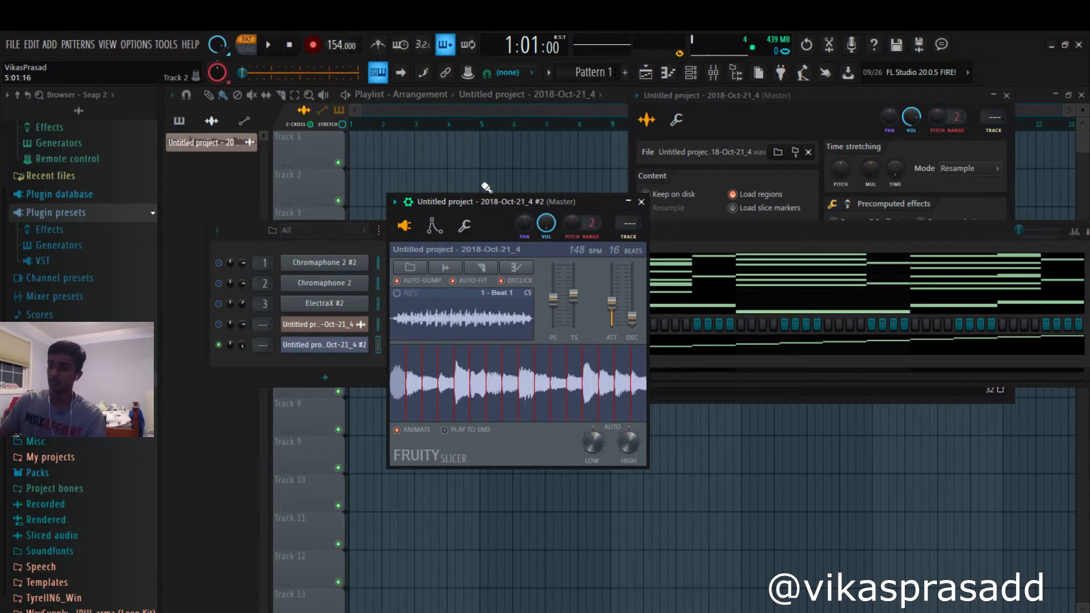
pyautogui.click(267, 45)
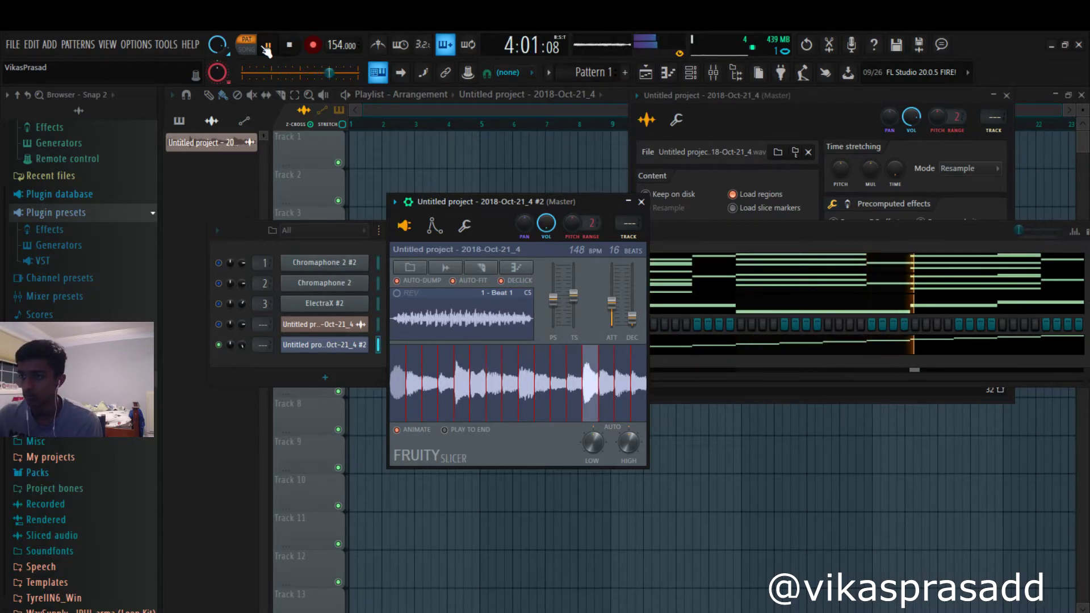
pyautogui.click(289, 45)
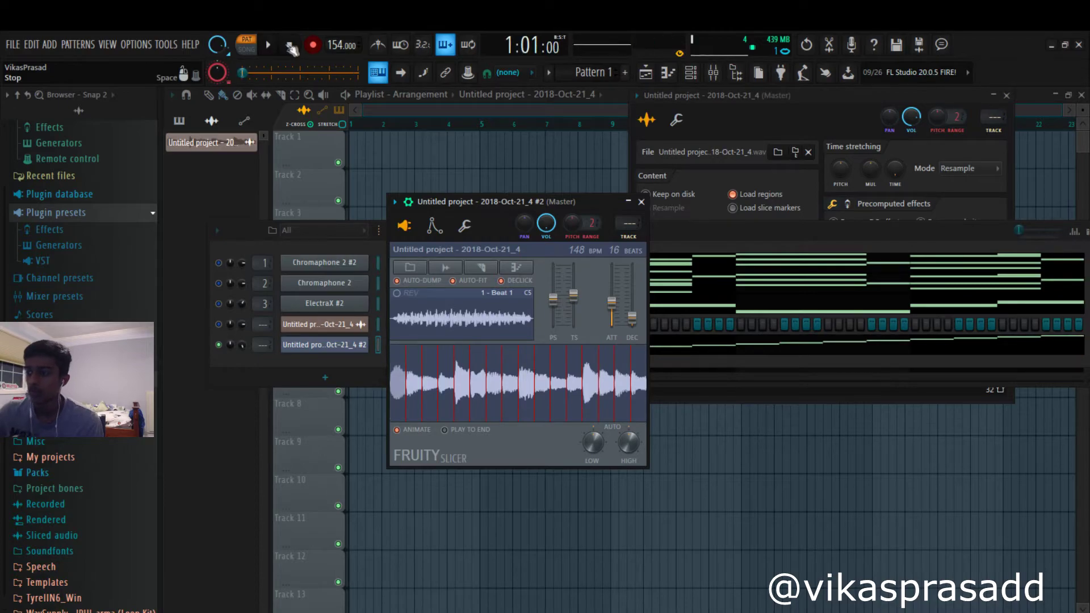
pyautogui.click(642, 202)
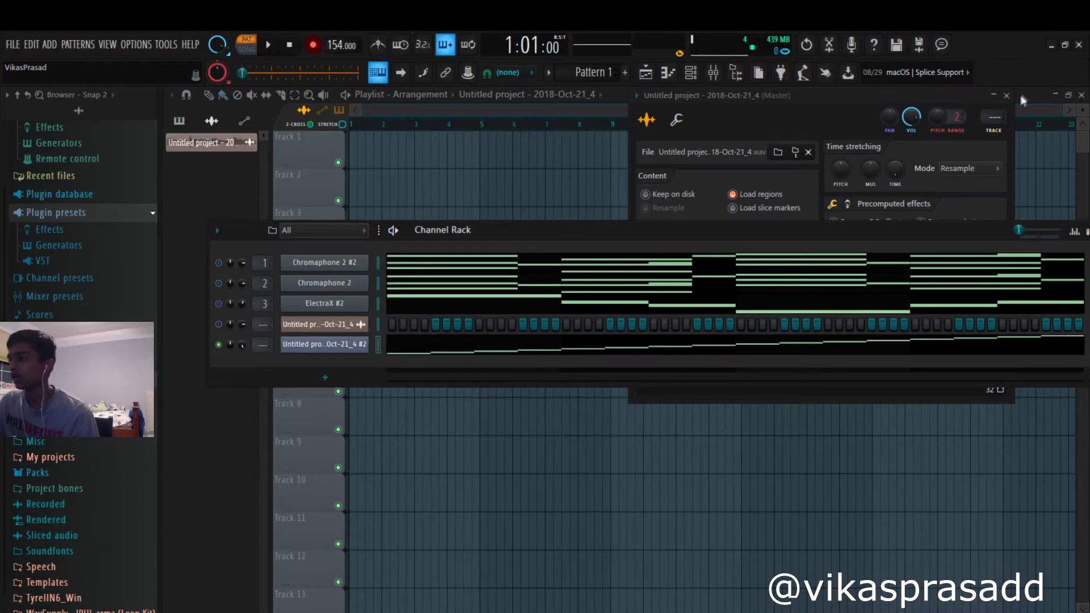
# Step: Close the audio clip's settings, route the slicer to mixer track 8 and load Fruity Reeverb 2 in its first effect slot
pyautogui.click(1006, 95)
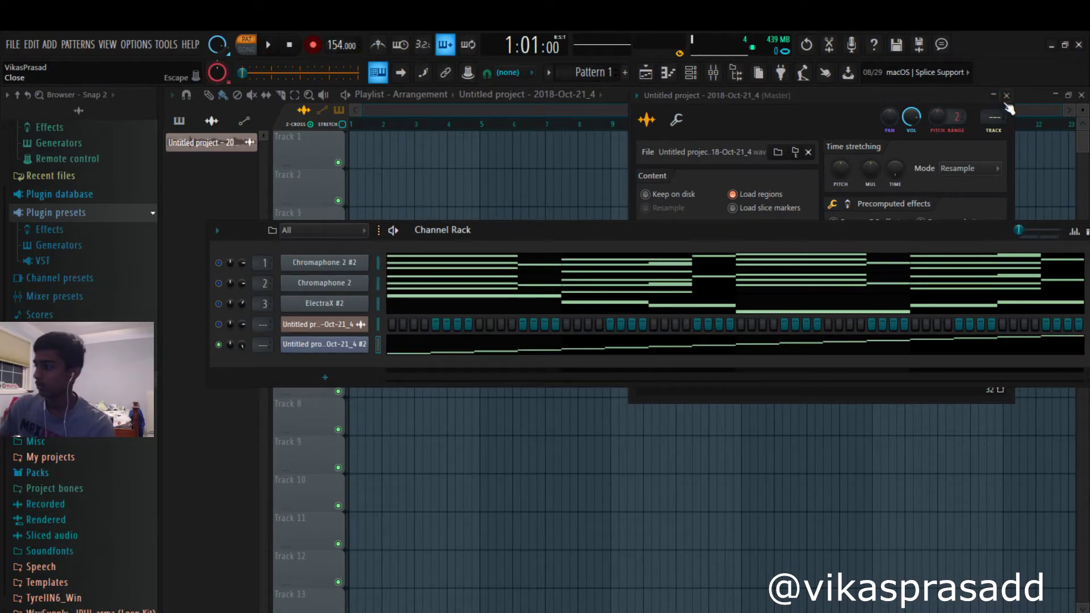
pyautogui.click(693, 73)
pyautogui.click(713, 73)
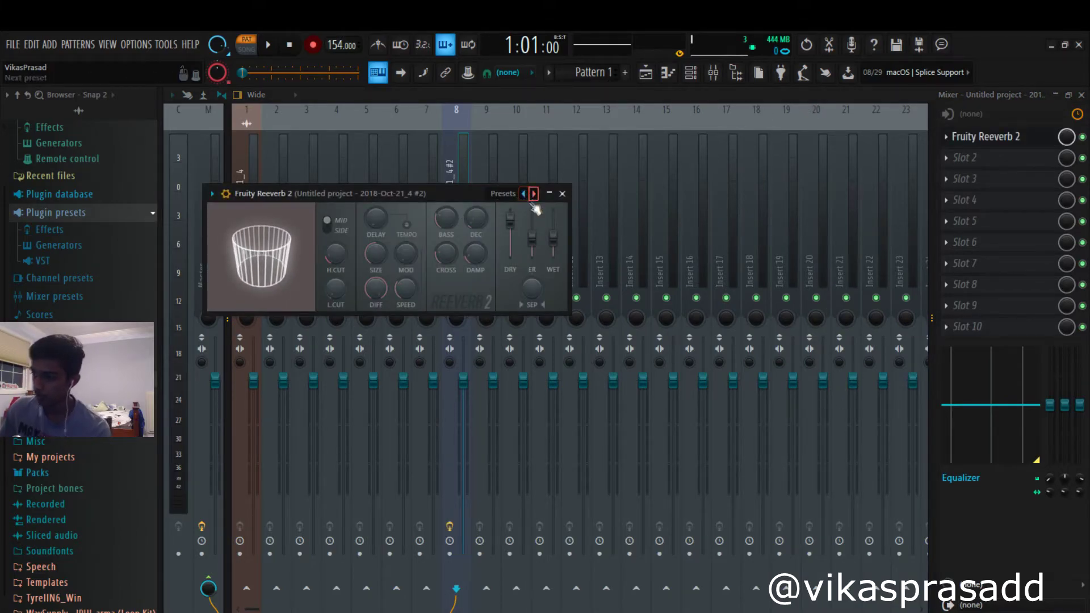
# Step: Balance Fruity Reeverb 2's wet level against the dry signal while the sliced loop plays, and close the reverb
pyautogui.press('space')
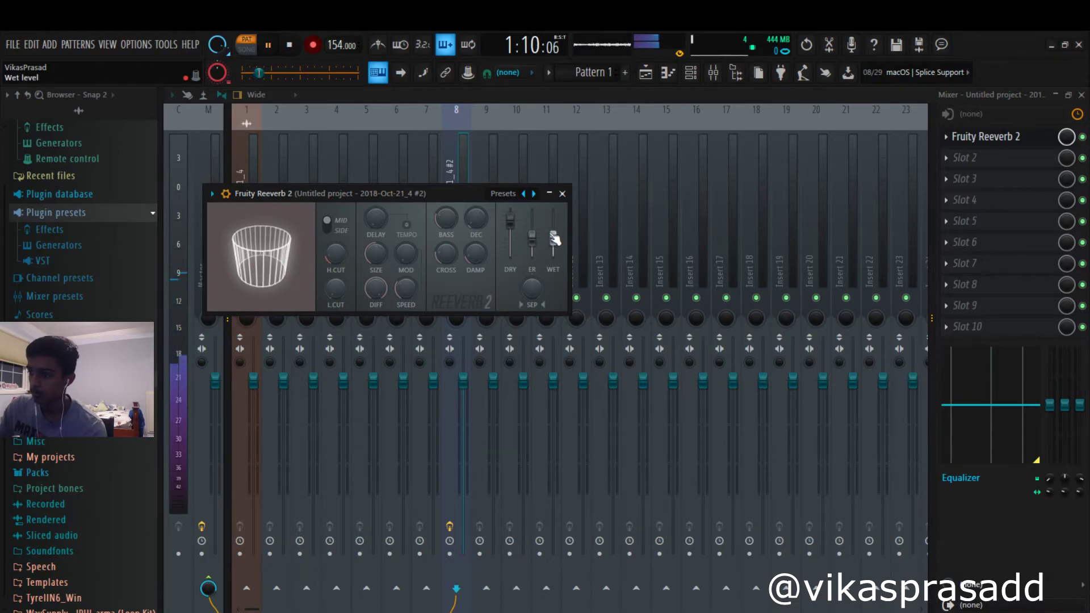
pyautogui.moveTo(553, 236); pyautogui.dragTo(512, 223)
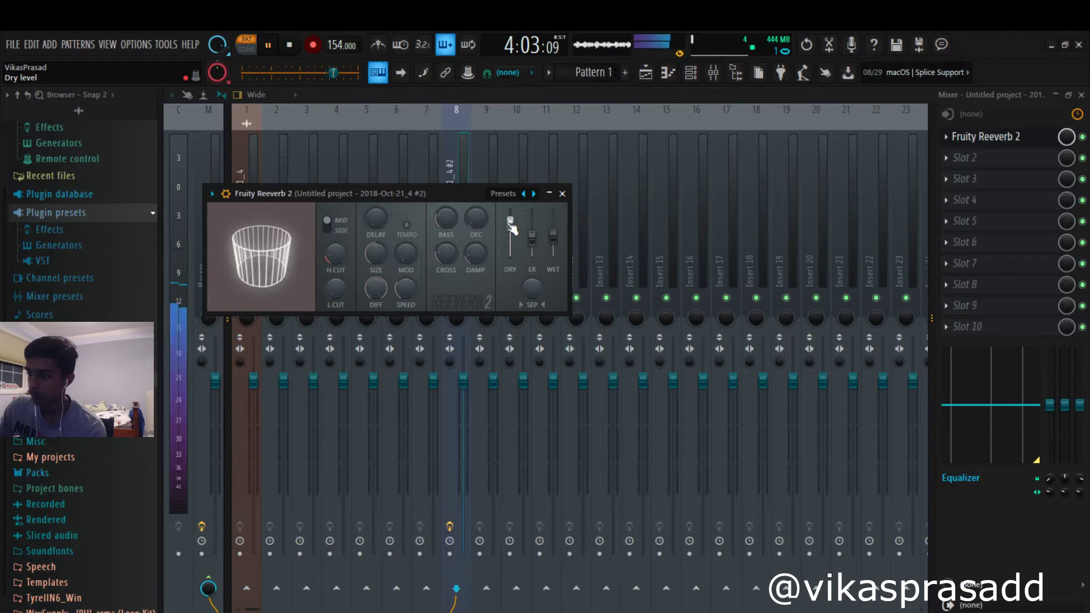
pyautogui.click(562, 194)
pyautogui.press('space')
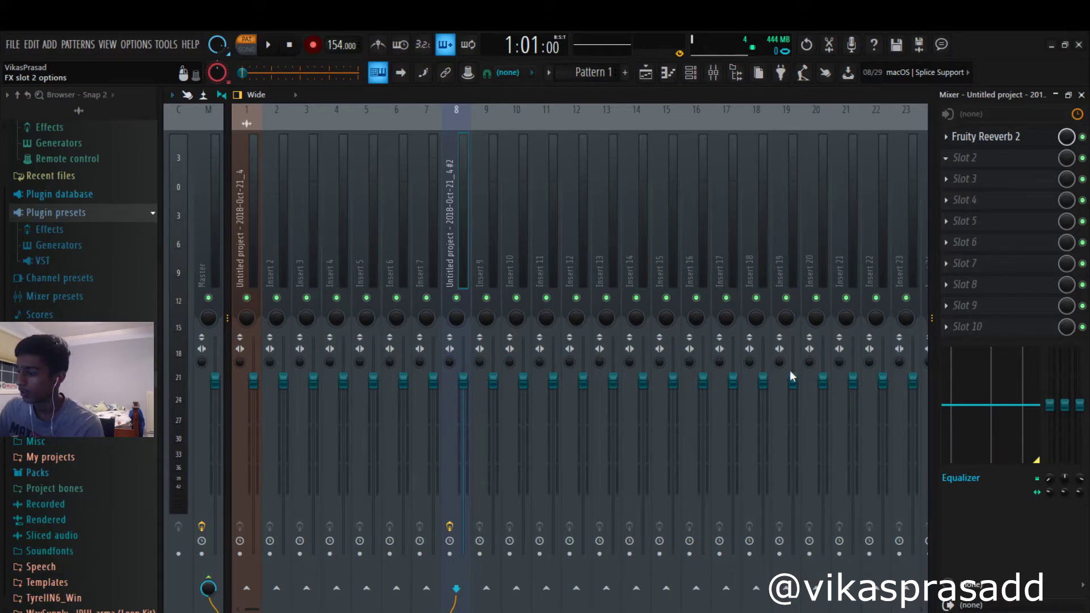
# Step: Add iZotope Vinyl in the second effect slot of mixer track 8, raise its warp depth to nearly halfway, and listen to the loop
pyautogui.moveTo(480, 205); pyautogui.dragTo(608, 139)
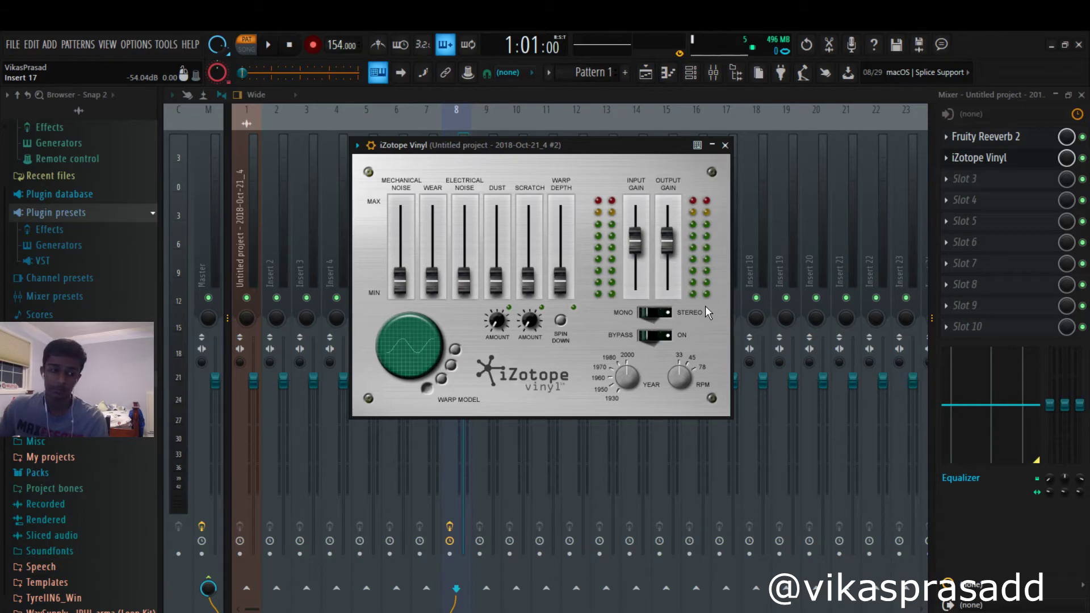
pyautogui.moveTo(561, 278); pyautogui.dragTo(571, 234)
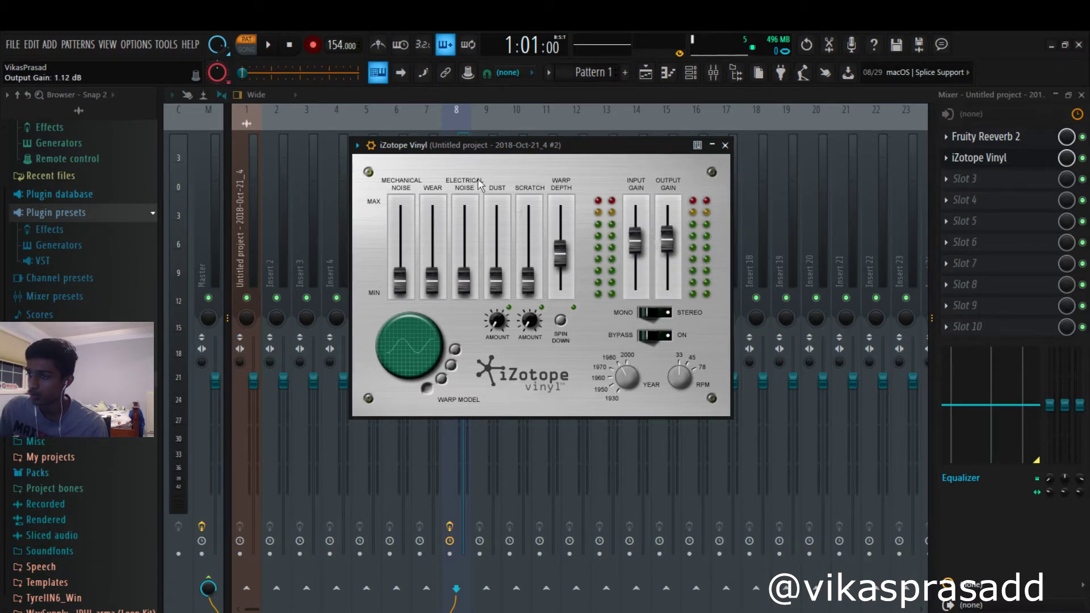
pyautogui.click(268, 45)
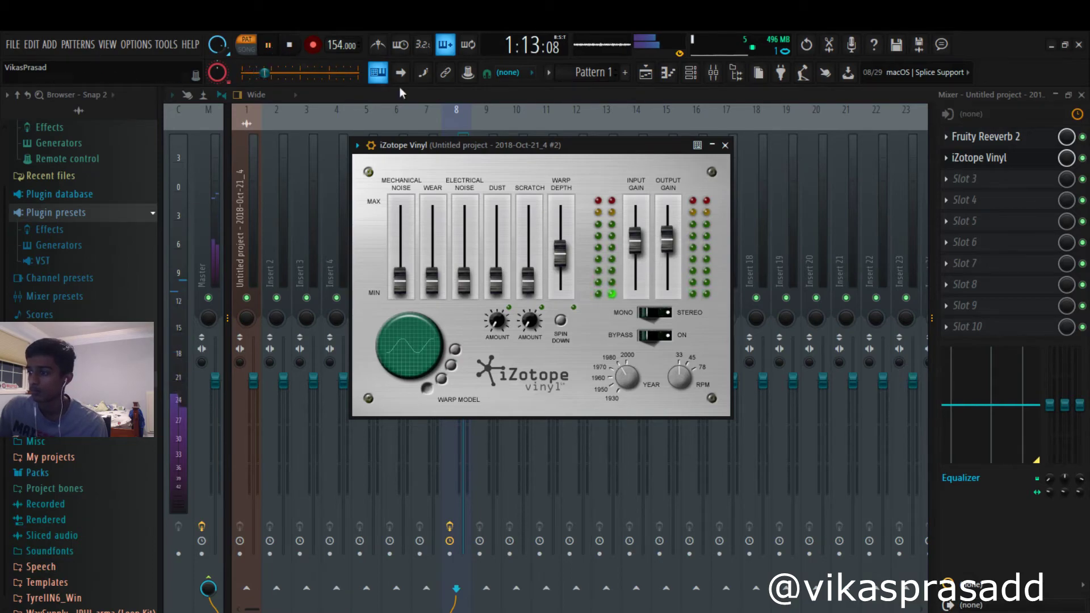
pyautogui.click(726, 146)
pyautogui.press('space')
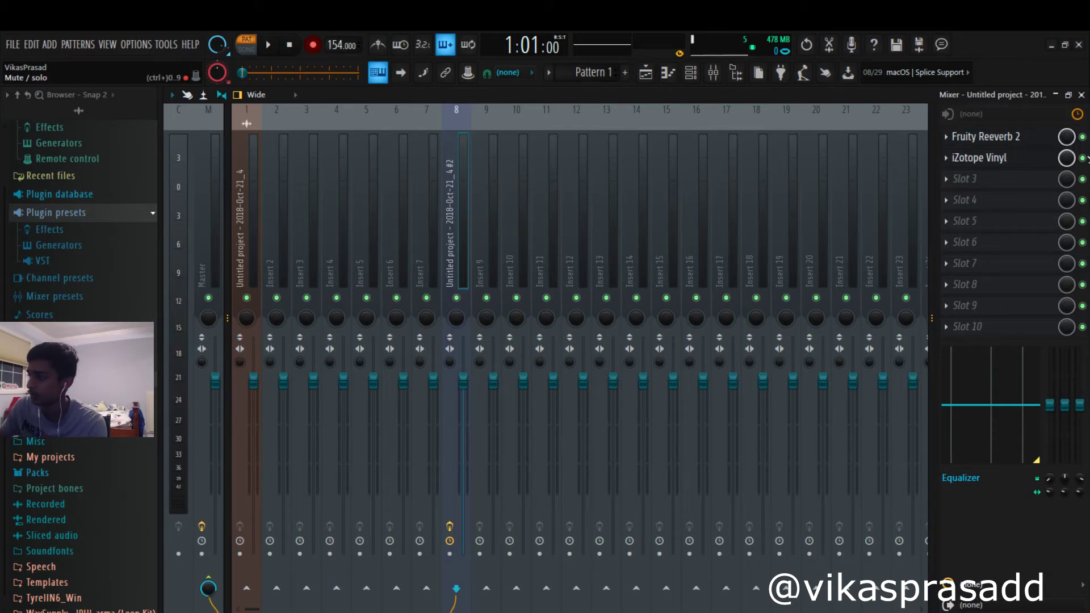
# Step: Compare the loop with iZotope Vinyl bypassed and enabled, set its warp depth to about 46%, and close the mixer
pyautogui.click(269, 46)
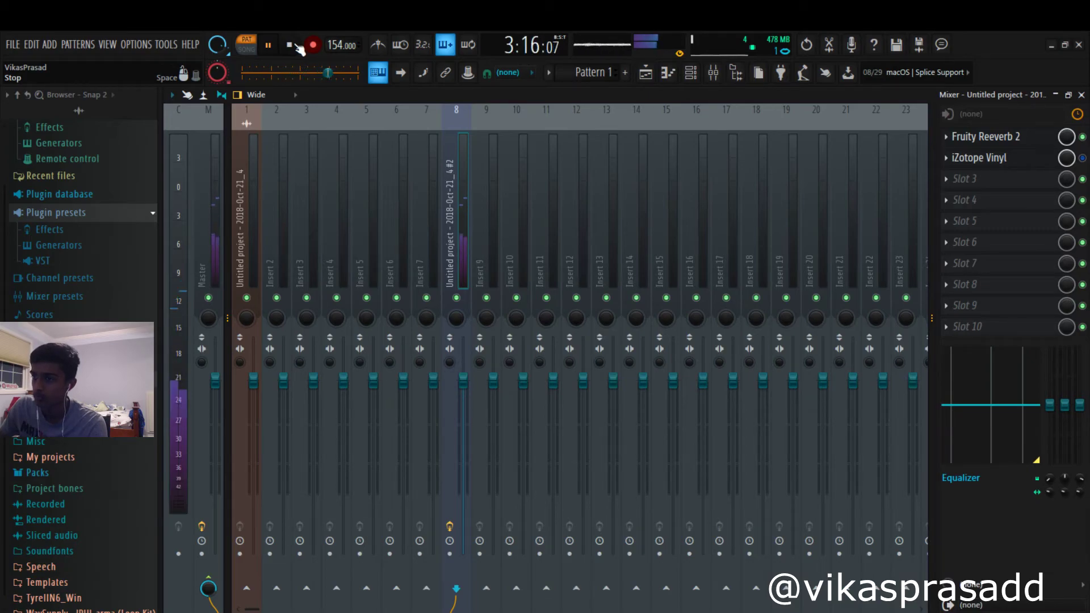
pyautogui.click(983, 159)
pyautogui.moveTo(564, 254); pyautogui.dragTo(563, 249)
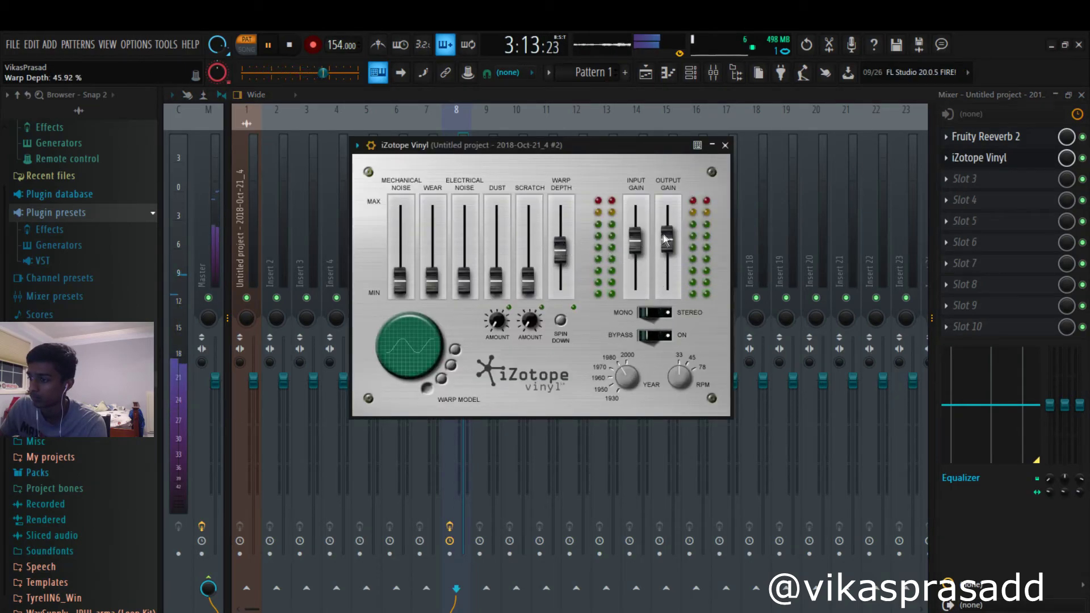
pyautogui.click(725, 146)
pyautogui.press('space')
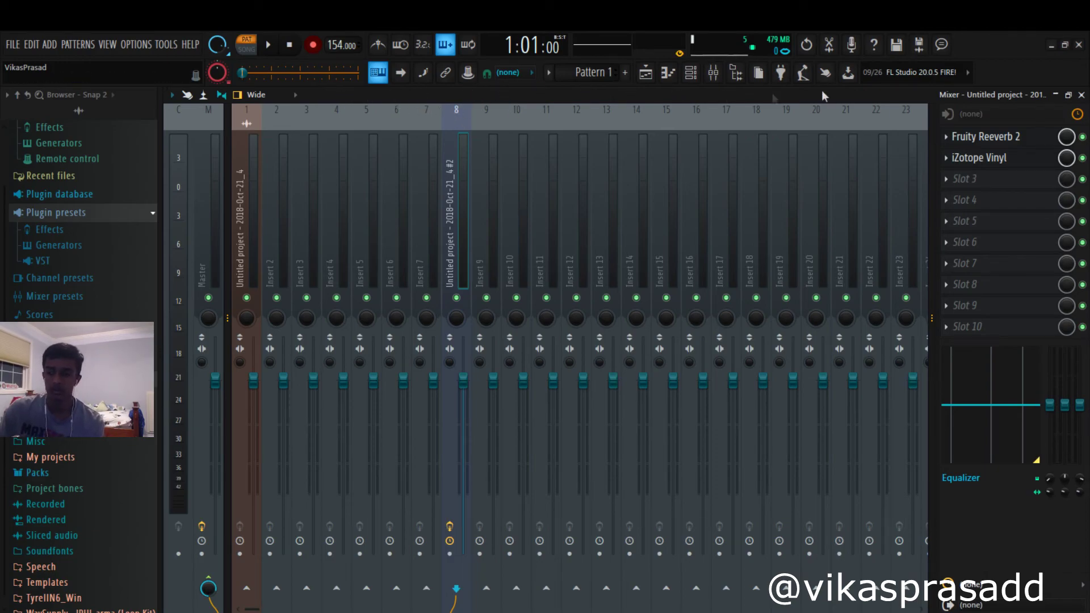
pyautogui.click(1082, 94)
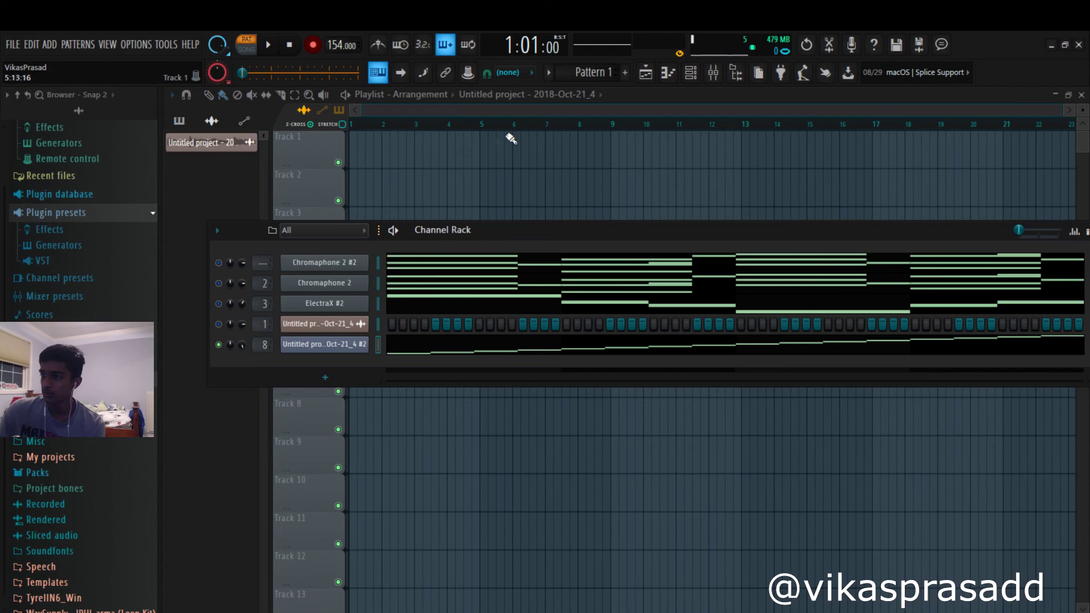